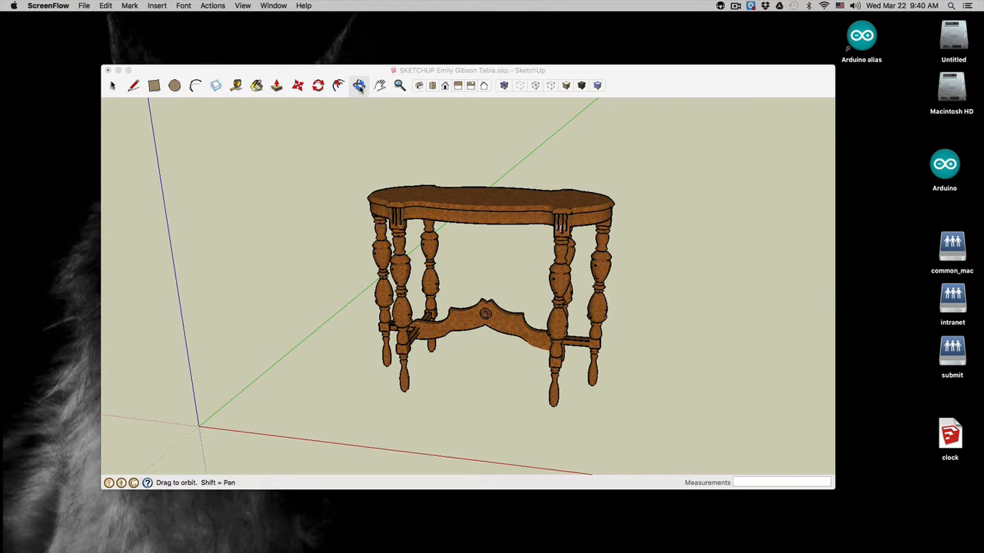
Step: Add an animation scene showing the whole table from the front and slightly above, without saving the style changes
{"action": "left_click", "coordinate": [359, 86]}
{"action": "left_click", "coordinate": [590, 280]}
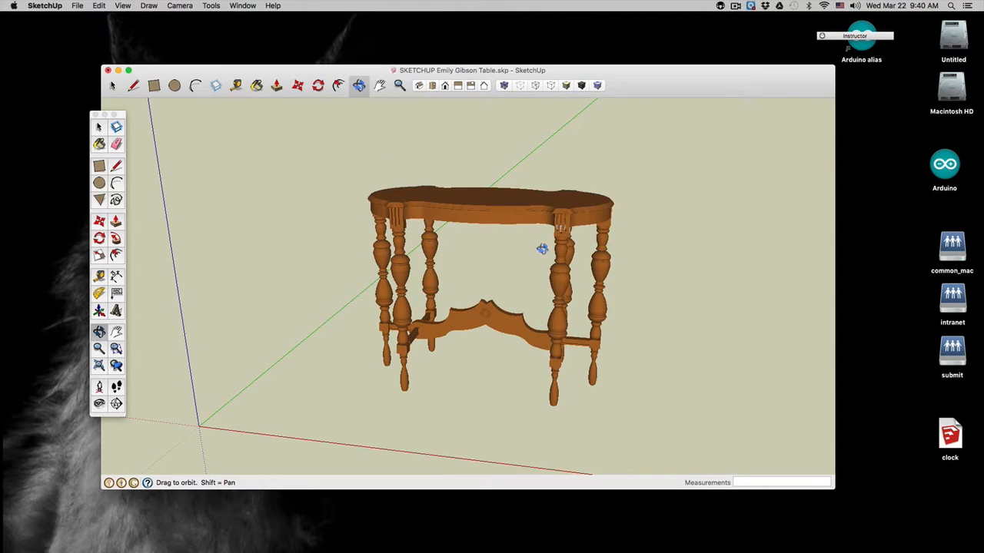
{"action": "mouse_move", "coordinate": [542, 248]}
{"action": "left_mouse_down"}
{"action": "mouse_move", "coordinate": [466, 217]}
{"action": "mouse_move", "coordinate": [342, 205]}
{"action": "mouse_move", "coordinate": [268, 217]}
{"action": "mouse_move", "coordinate": [332, 264]}
{"action": "mouse_move", "coordinate": [527, 310]}
{"action": "mouse_move", "coordinate": [630, 299]}
{"action": "mouse_move", "coordinate": [597, 311]}
{"action": "left_mouse_up"}
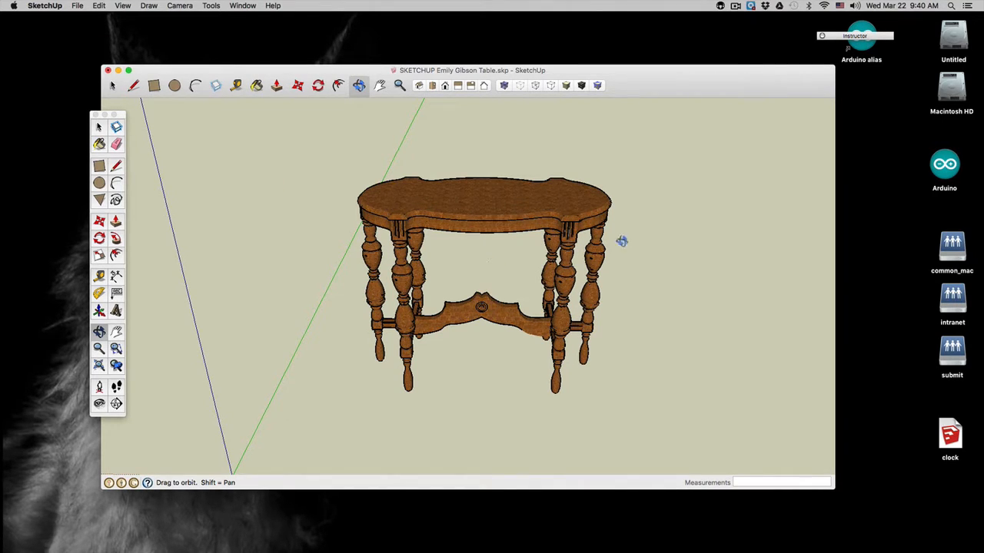
{"action": "left_click", "coordinate": [123, 6]}
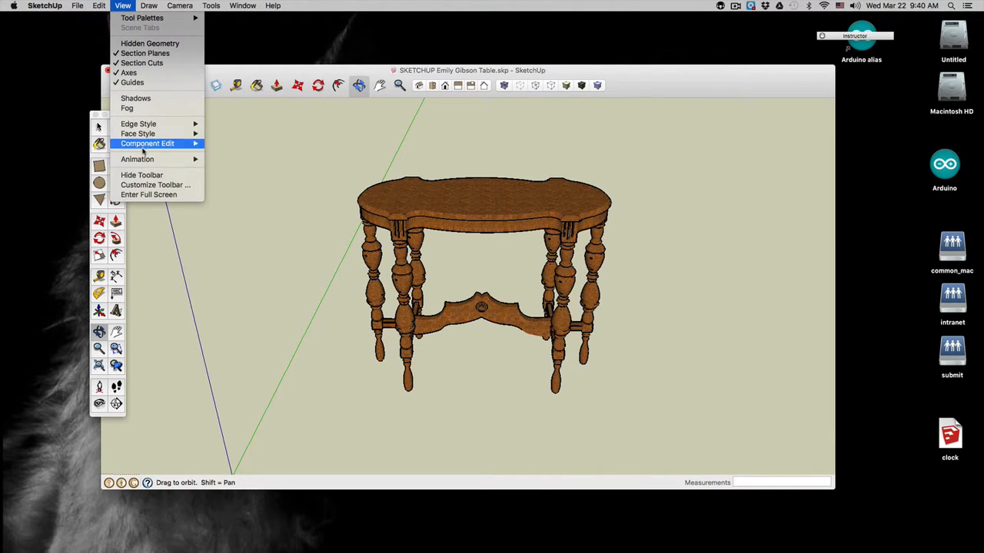
{"action": "mouse_move", "coordinate": [142, 162]}
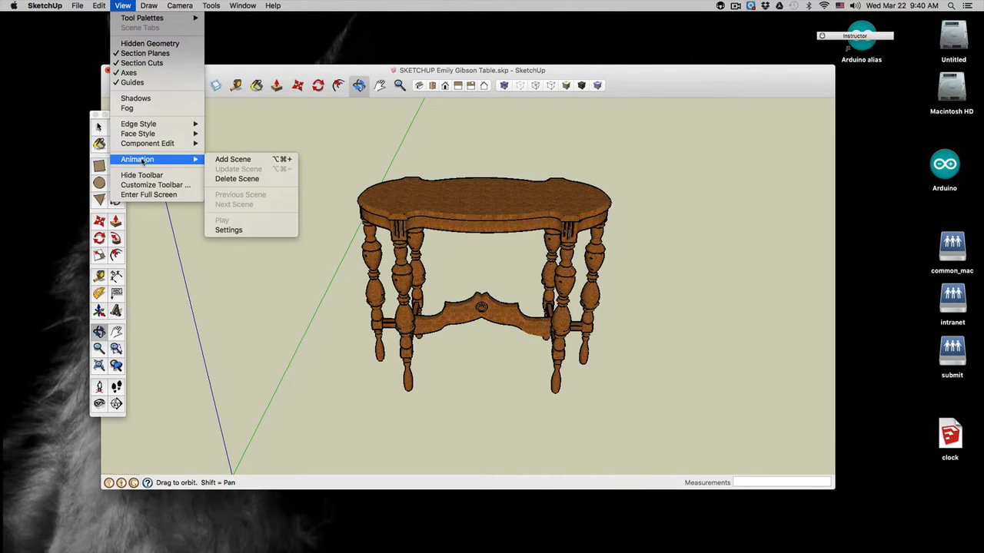
{"action": "left_click", "coordinate": [233, 159]}
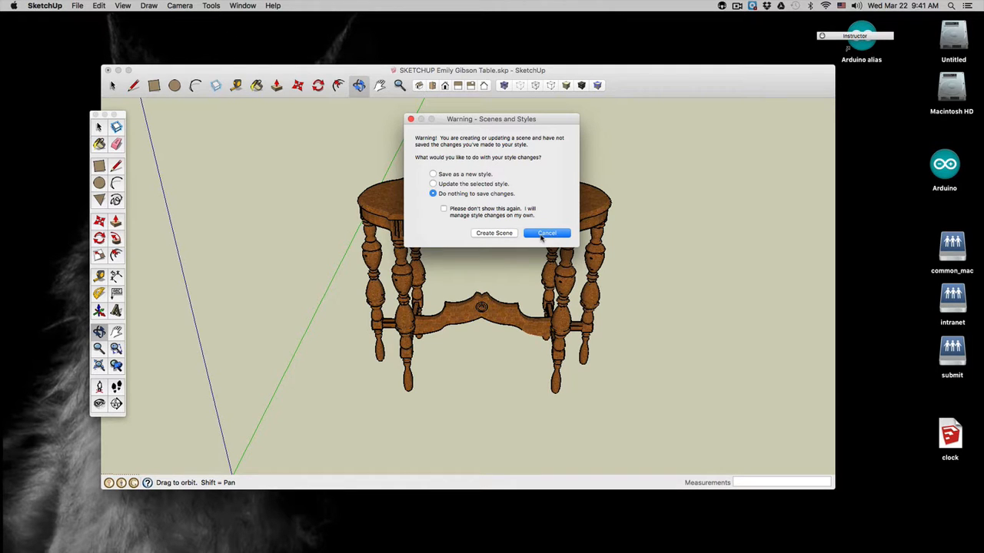
{"action": "left_click", "coordinate": [494, 233]}
Step: Add a second scene with a closer front view of the table, leaving the style changes unsaved
{"action": "left_click_drag", "start_coordinate": [610, 193], "coordinate": [487, 146]}
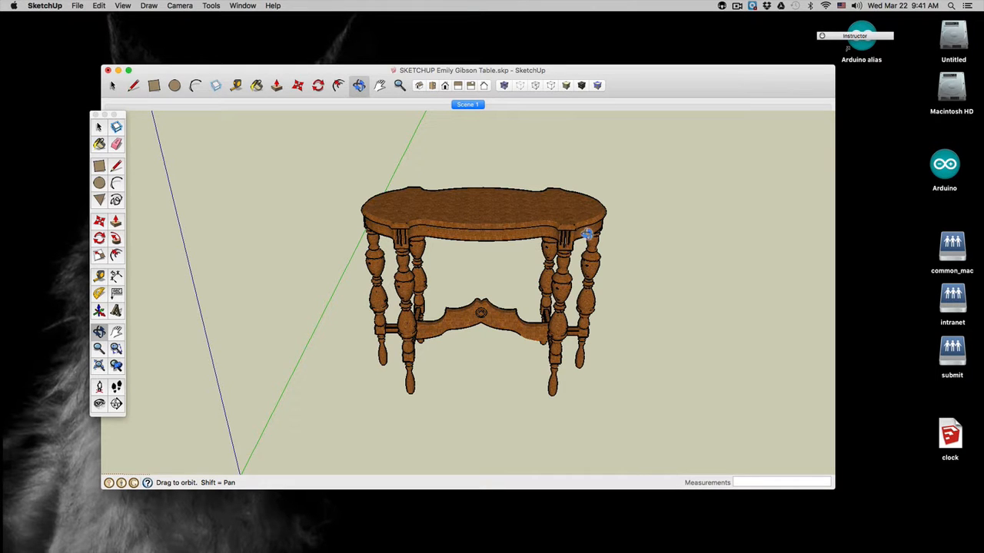
{"action": "scroll", "coordinate": [502, 274], "scroll_direction": "up", "scroll_amount": 3}
{"action": "scroll", "coordinate": [502, 274], "scroll_direction": "up", "scroll_amount": 2}
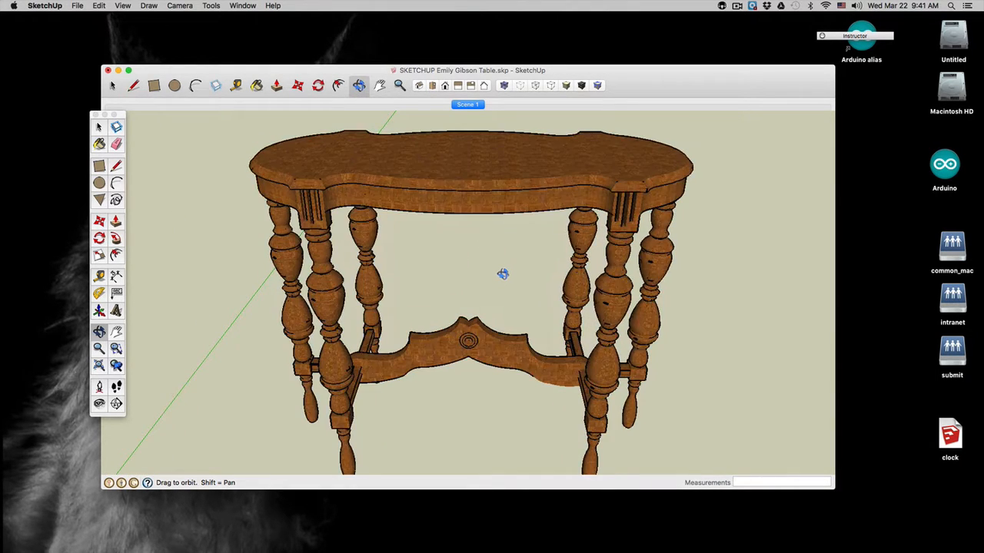
{"action": "left_click", "coordinate": [123, 6]}
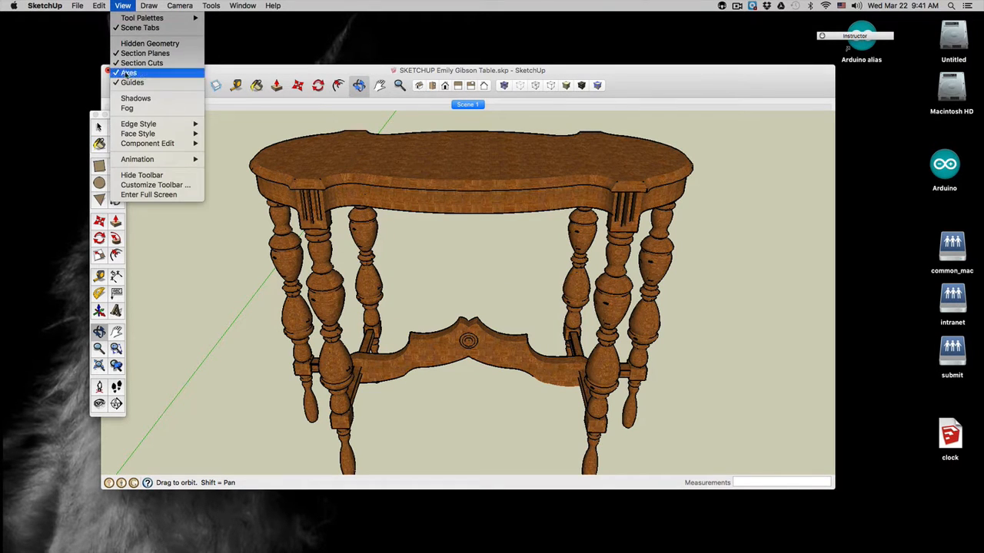
{"action": "mouse_move", "coordinate": [136, 159]}
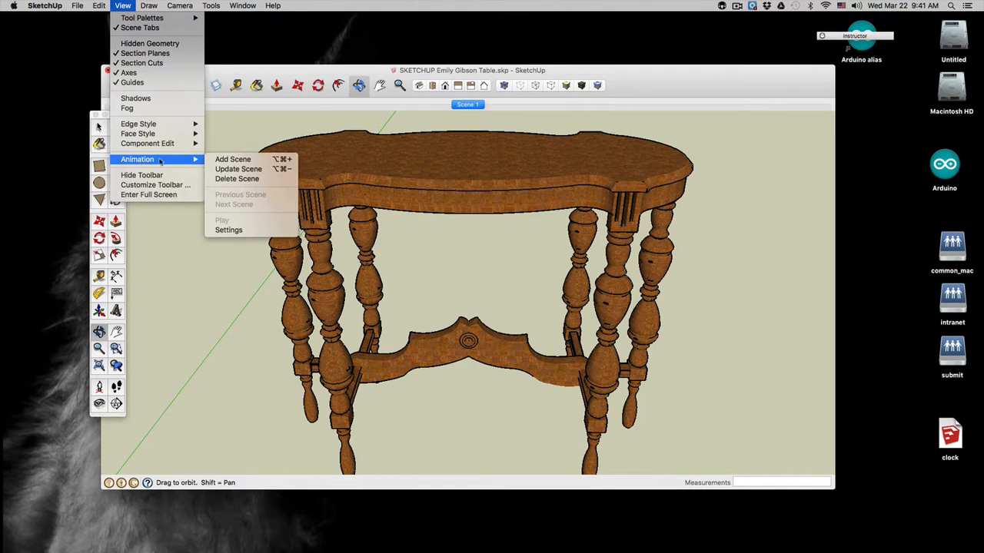
{"action": "left_click", "coordinate": [231, 159]}
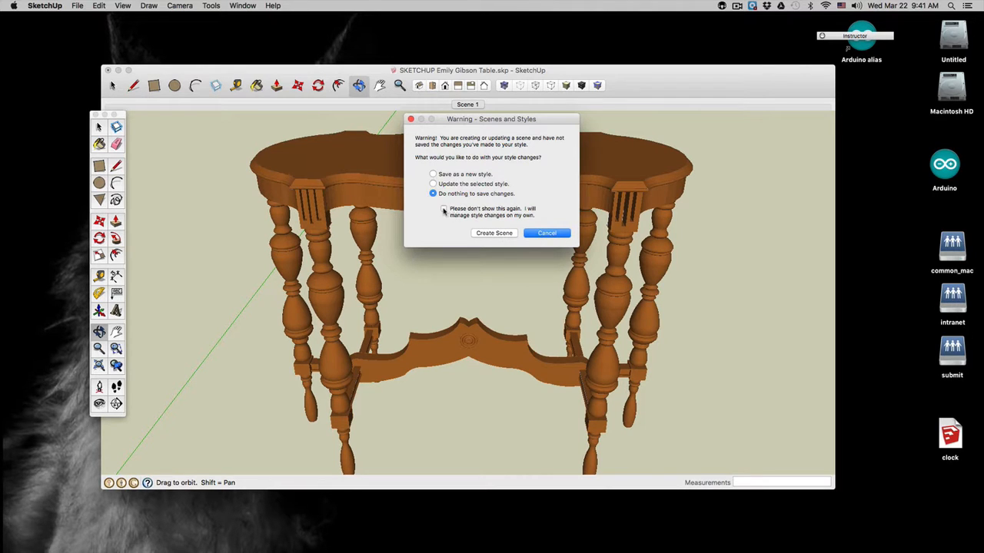
{"action": "left_click", "coordinate": [496, 233]}
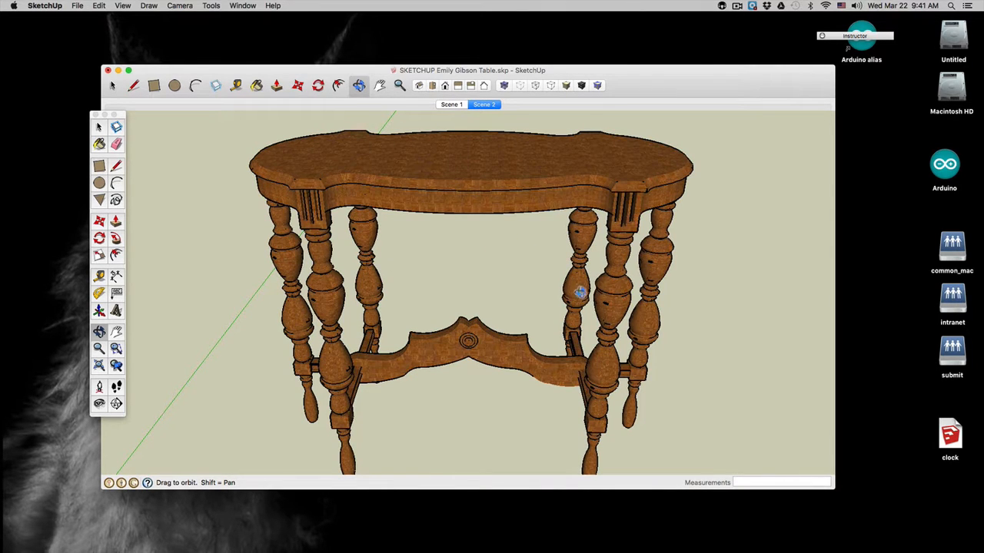
Step: Add a third scene showing a close-up of the turned legs and tabletop underside from a low side angle
{"action": "left_click_drag", "start_coordinate": [621, 281], "coordinate": [224, 195]}
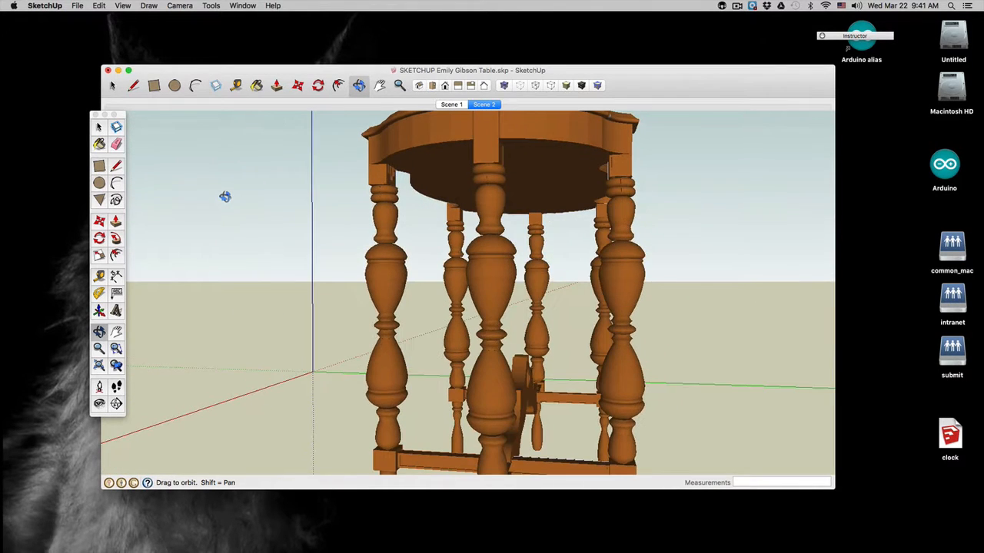
{"action": "left_click_drag", "start_coordinate": [439, 252], "coordinate": [388, 246]}
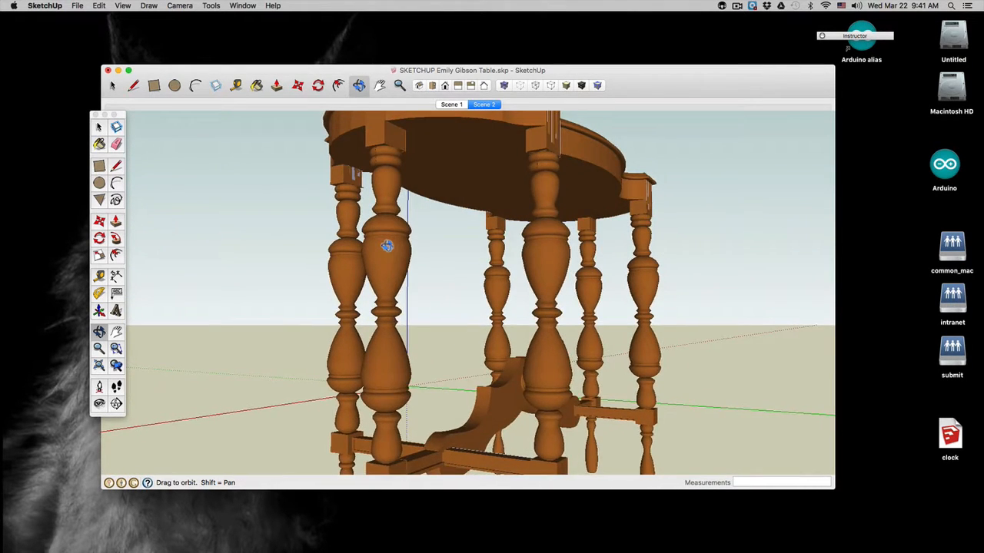
{"action": "scroll", "coordinate": [387, 246], "scroll_direction": "up", "scroll_amount": 5}
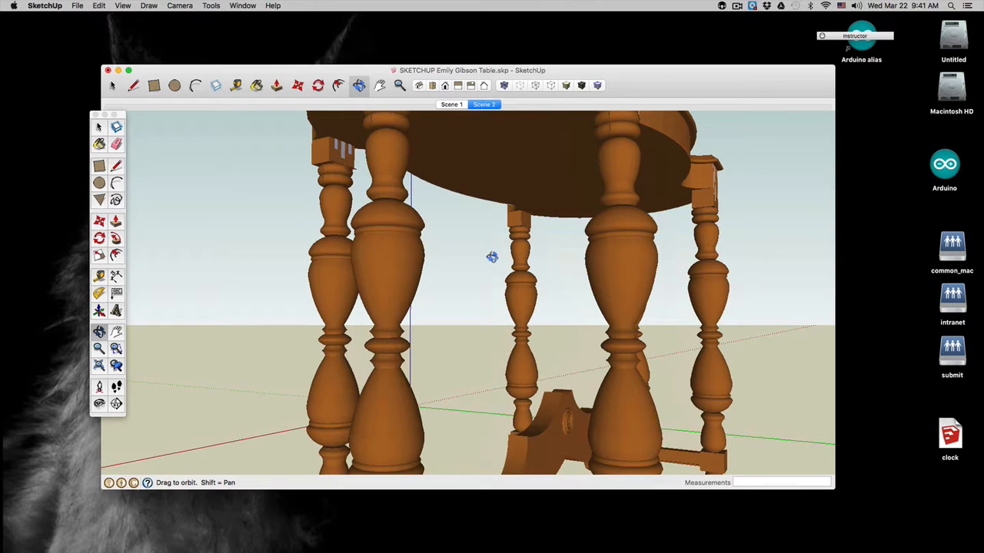
{"action": "left_click", "coordinate": [123, 7]}
{"action": "mouse_move", "coordinate": [169, 161]}
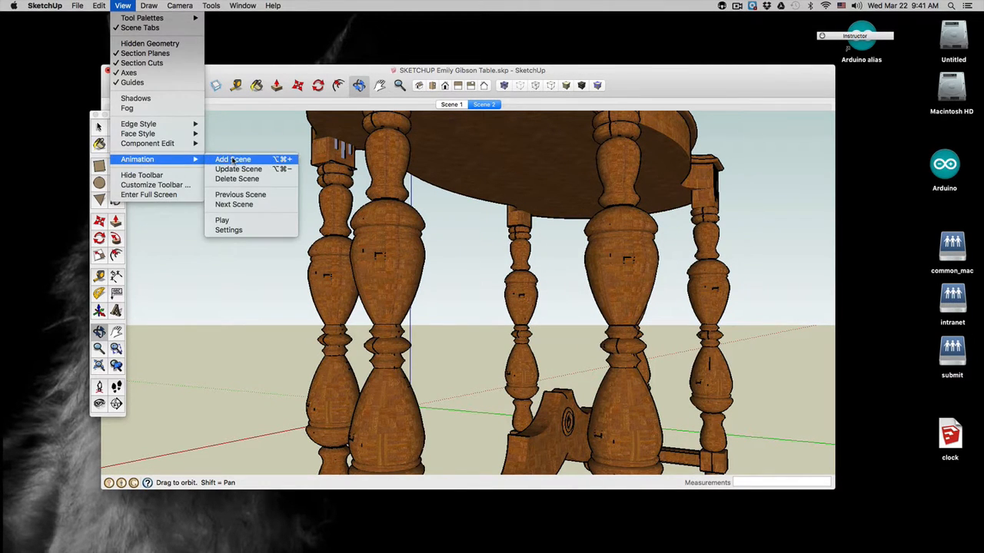
{"action": "left_click", "coordinate": [233, 159]}
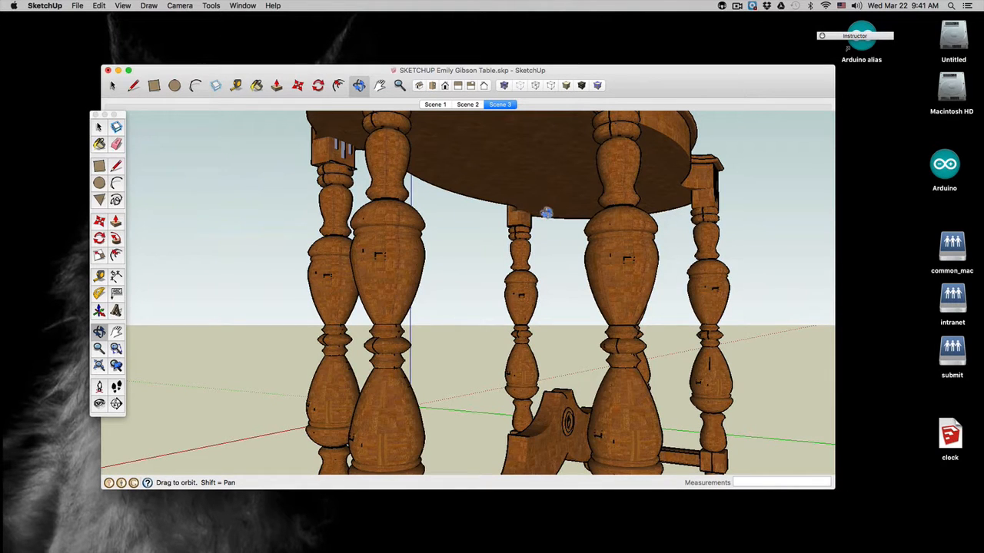
Step: Add a fourth scene showing a front close-up of the carved stretcher between the lower legs
{"action": "left_click_drag", "start_coordinate": [564, 199], "coordinate": [369, 314]}
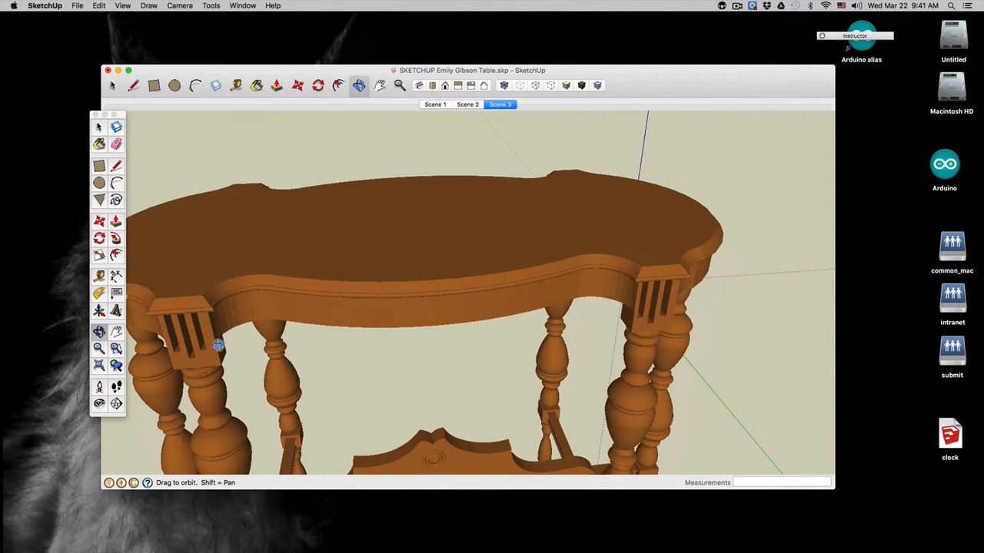
{"action": "left_click_drag", "start_coordinate": [219, 345], "coordinate": [417, 125]}
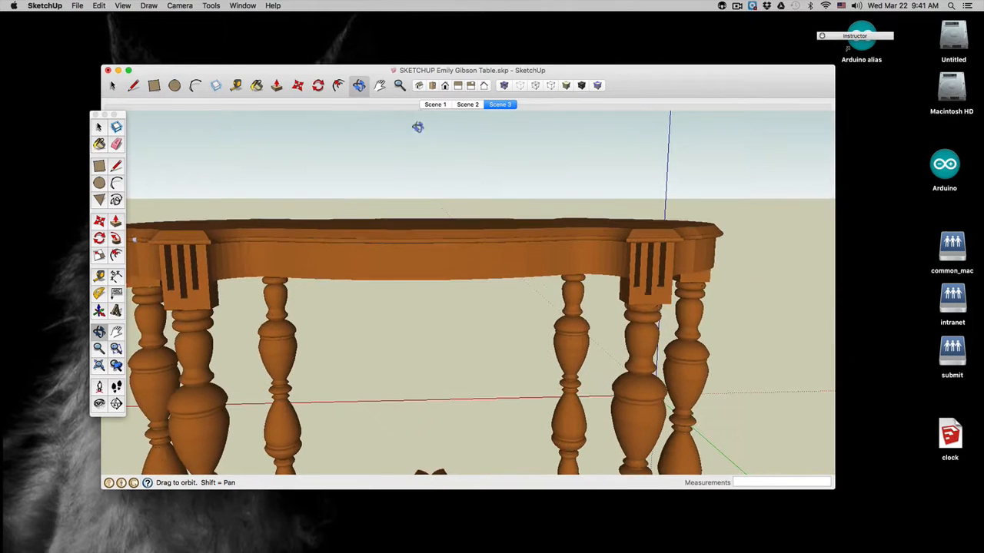
{"action": "left_click", "coordinate": [380, 84]}
{"action": "left_click_drag", "start_coordinate": [391, 272], "coordinate": [405, 145]}
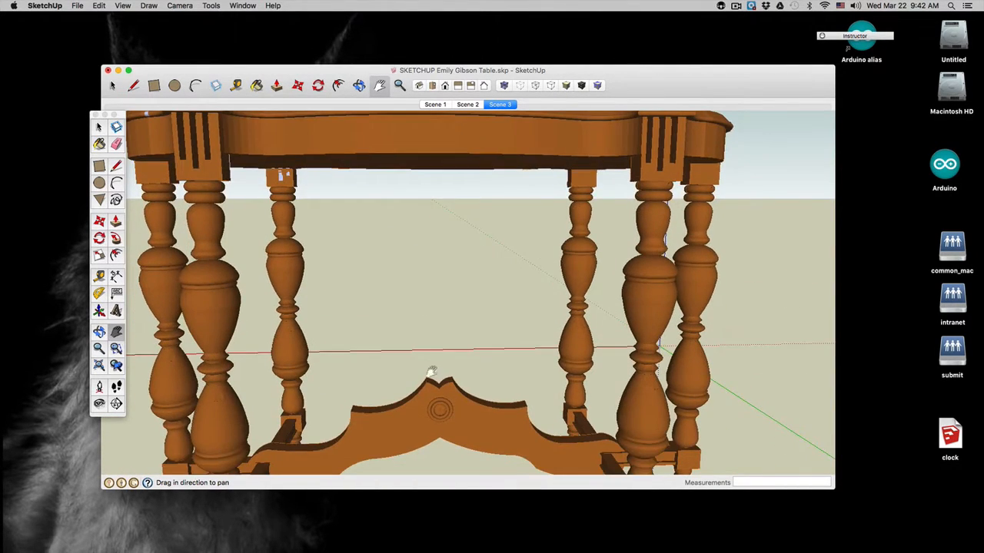
{"action": "left_click_drag", "start_coordinate": [430, 372], "coordinate": [451, 256]}
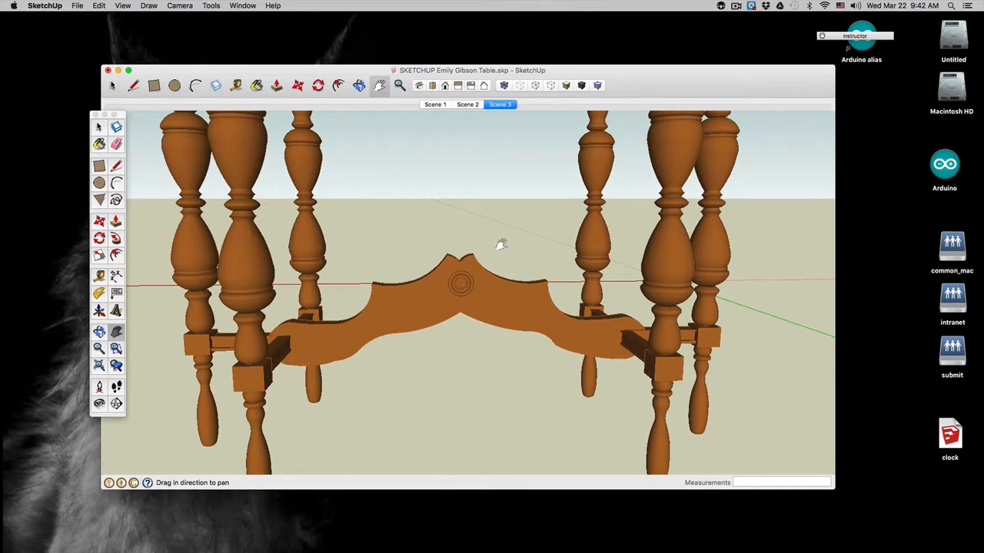
{"action": "left_click", "coordinate": [128, 7]}
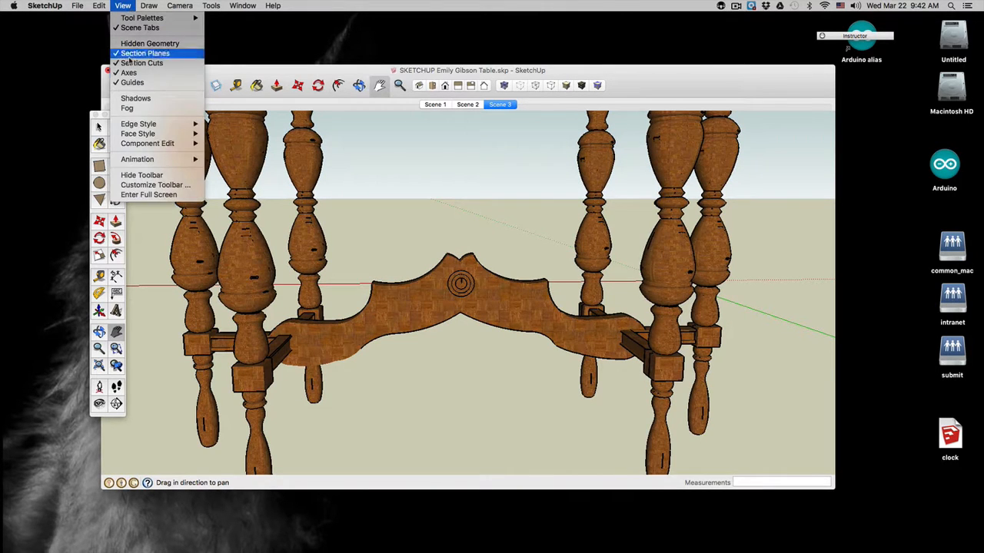
{"action": "mouse_move", "coordinate": [132, 161]}
{"action": "left_click", "coordinate": [233, 160]}
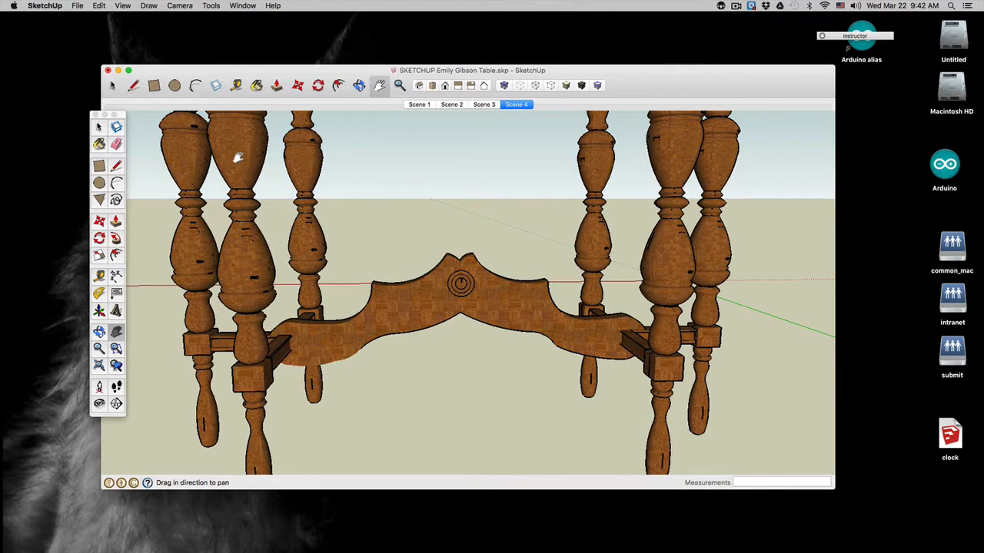
Step: Play the animation through the four scenes to preview the transitions
{"action": "left_click", "coordinate": [123, 6]}
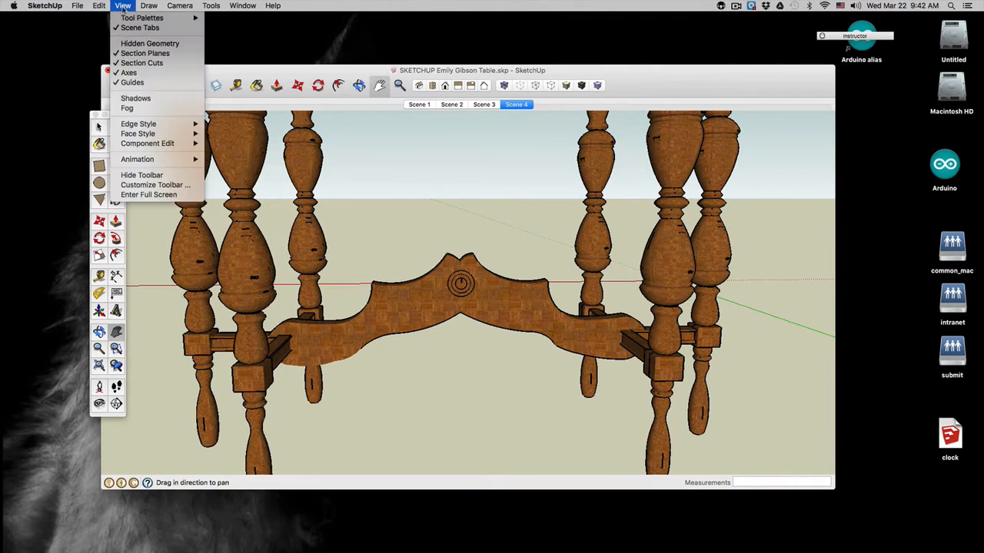
{"action": "mouse_move", "coordinate": [151, 163]}
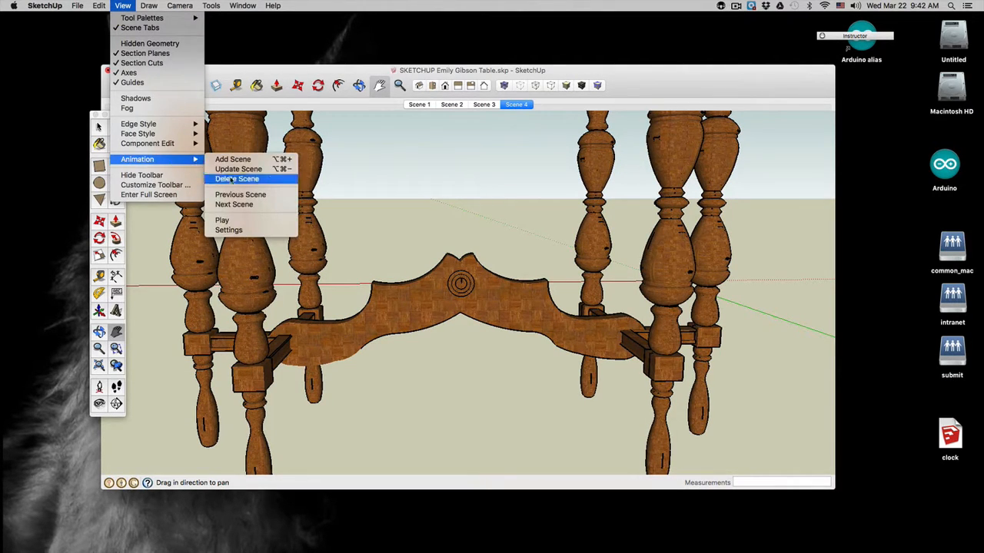
{"action": "left_click", "coordinate": [225, 220]}
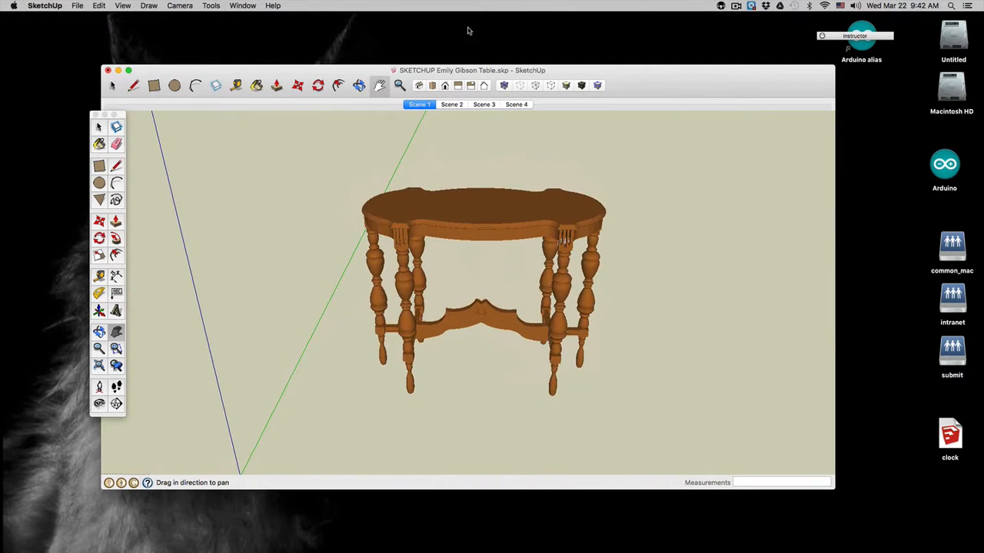
Step: Set the animation's scene transition time to 1 second and the slide delay to 2 seconds
{"action": "left_click", "coordinate": [122, 5]}
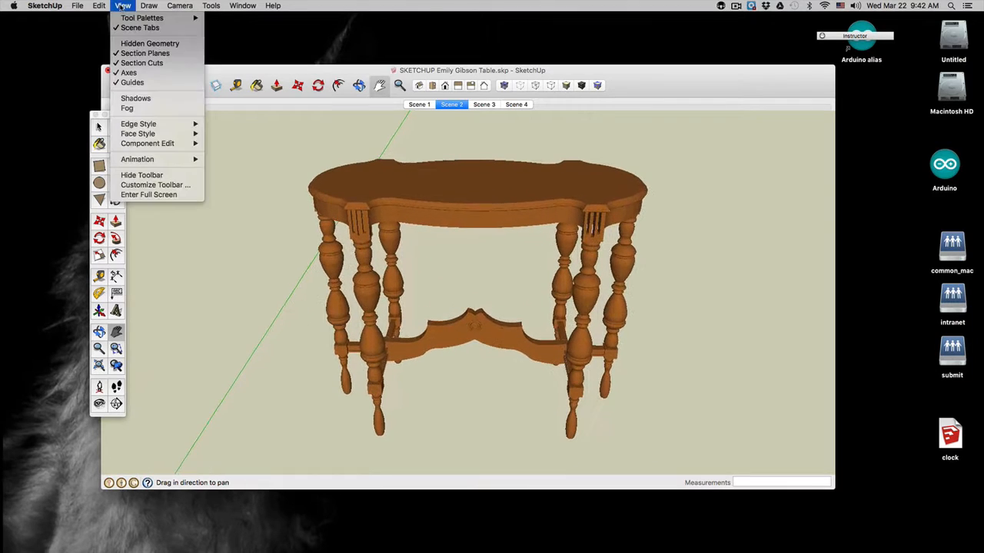
{"action": "mouse_move", "coordinate": [145, 161]}
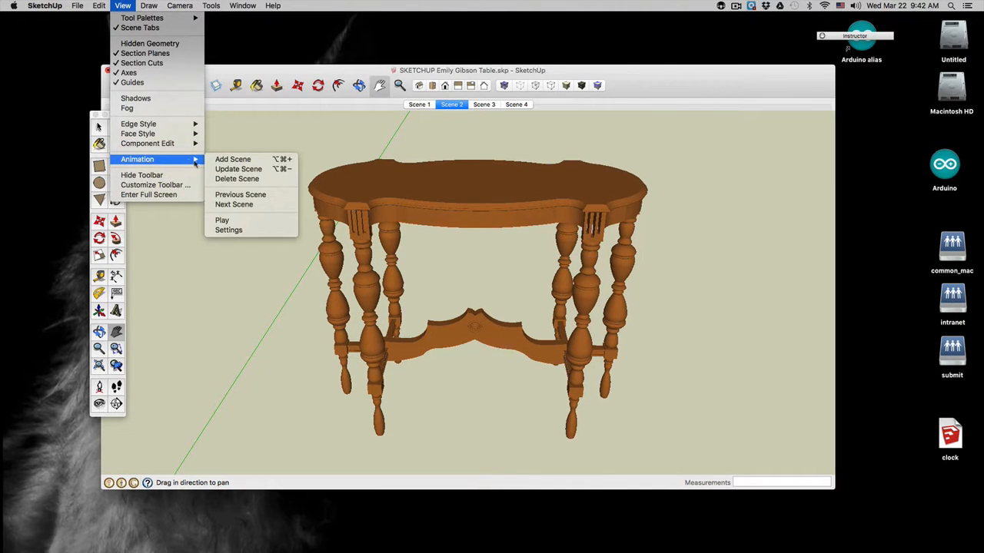
{"action": "left_click", "coordinate": [240, 230]}
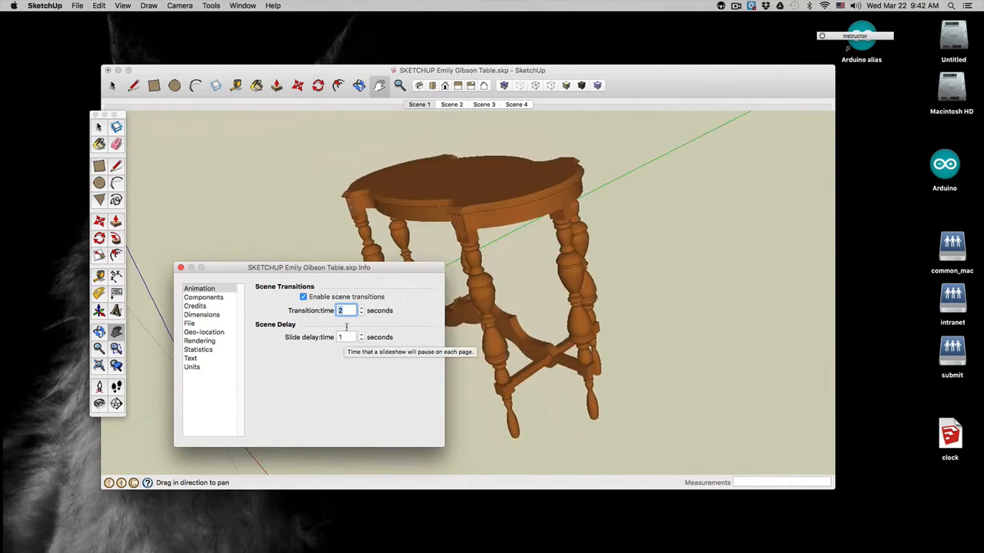
{"action": "left_click", "coordinate": [362, 313]}
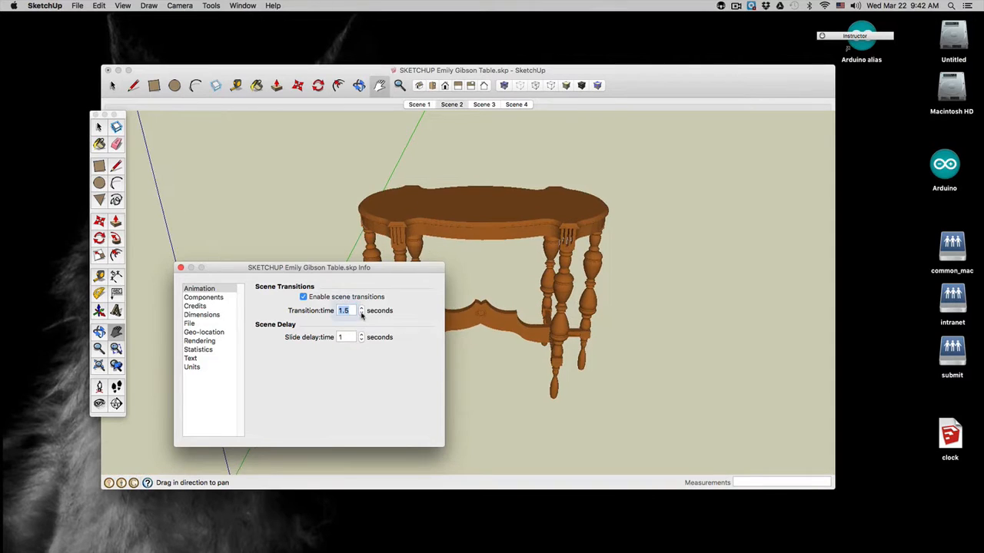
{"action": "left_click", "coordinate": [361, 313]}
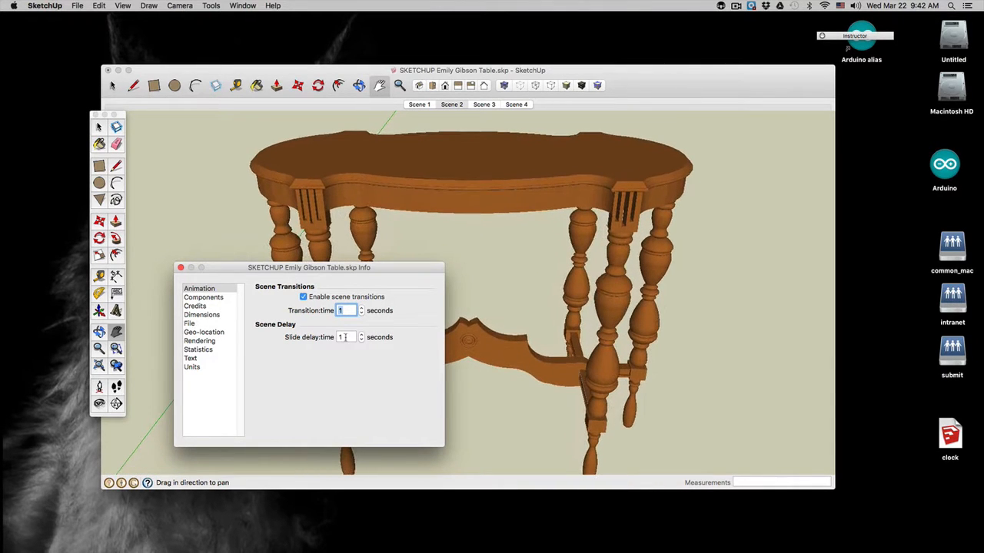
{"action": "left_click", "coordinate": [344, 338]}
{"action": "left_click", "coordinate": [361, 340]}
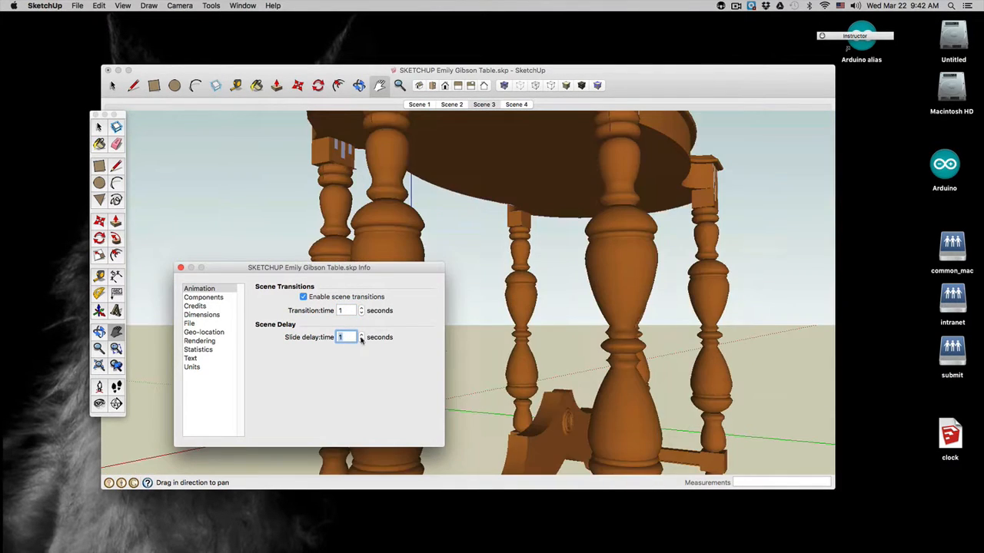
{"action": "left_click", "coordinate": [361, 336]}
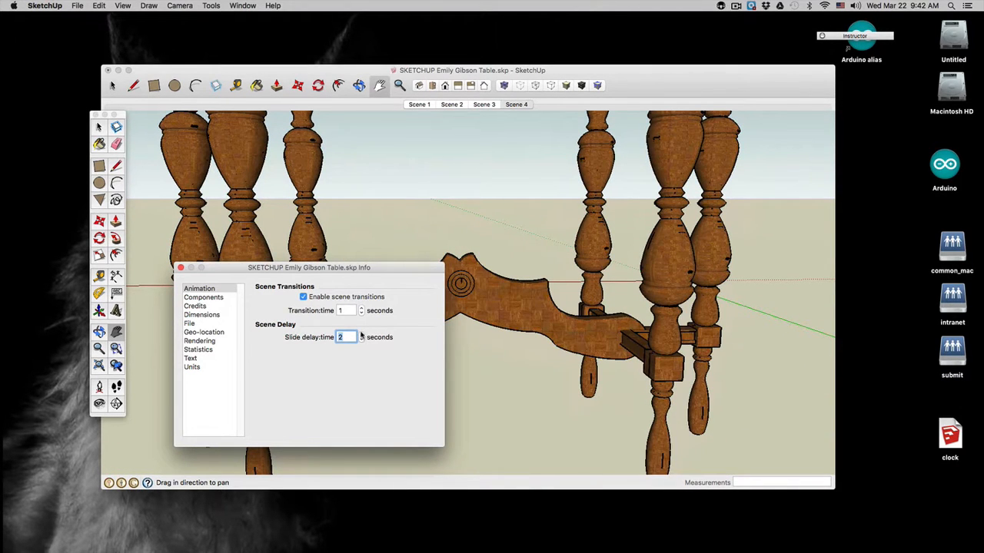
{"action": "left_click", "coordinate": [180, 267]}
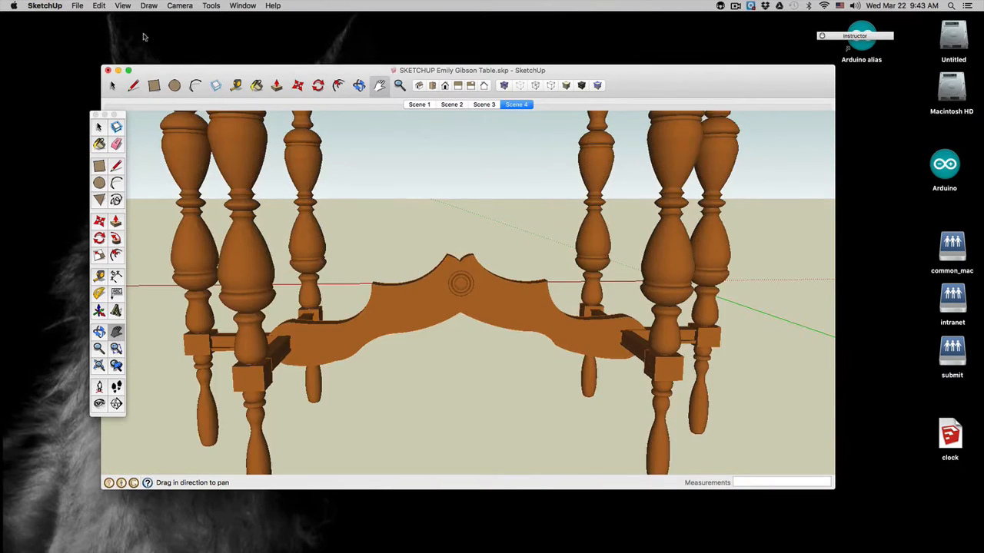
Step: Replay the scene animation to check the new transition and delay times
{"action": "left_click", "coordinate": [123, 5]}
{"action": "mouse_move", "coordinate": [198, 159]}
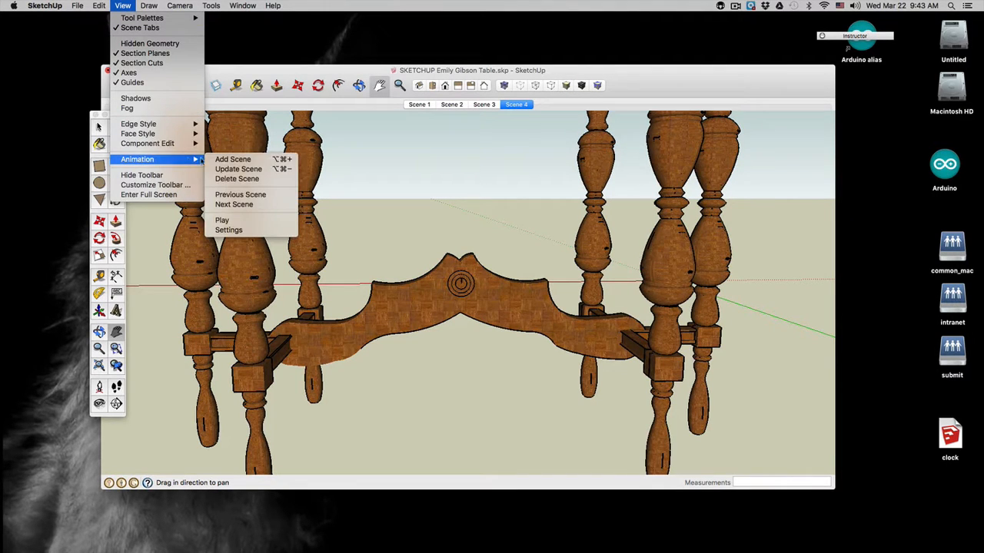
{"action": "left_click", "coordinate": [222, 219]}
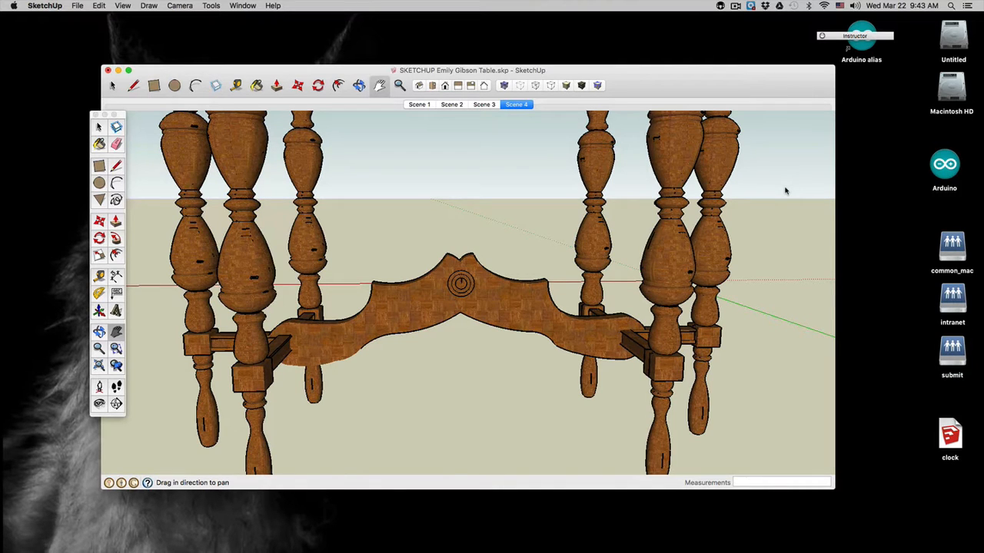
Step: Return to the first scene and play the animation from the start
{"action": "left_click", "coordinate": [419, 104]}
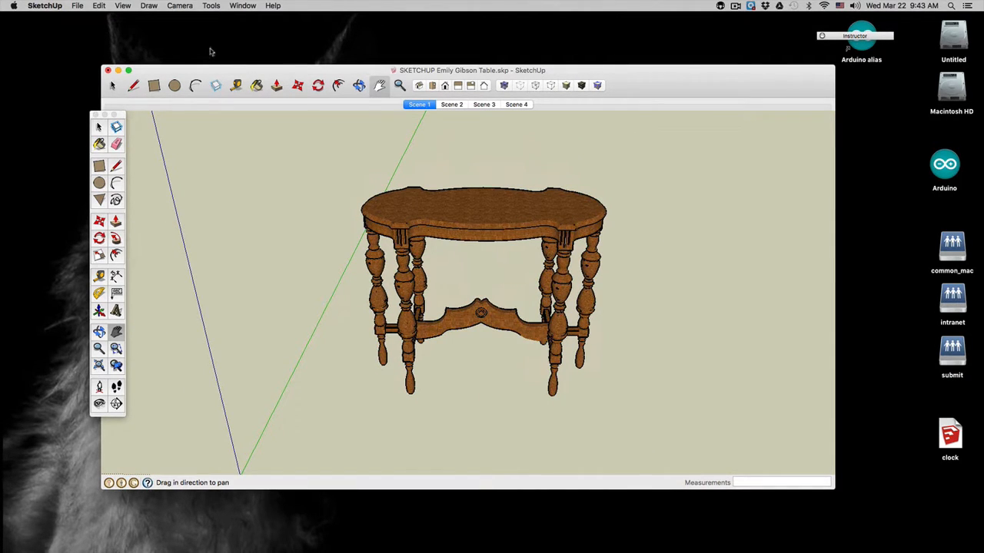
{"action": "left_click", "coordinate": [124, 6]}
{"action": "mouse_move", "coordinate": [165, 162]}
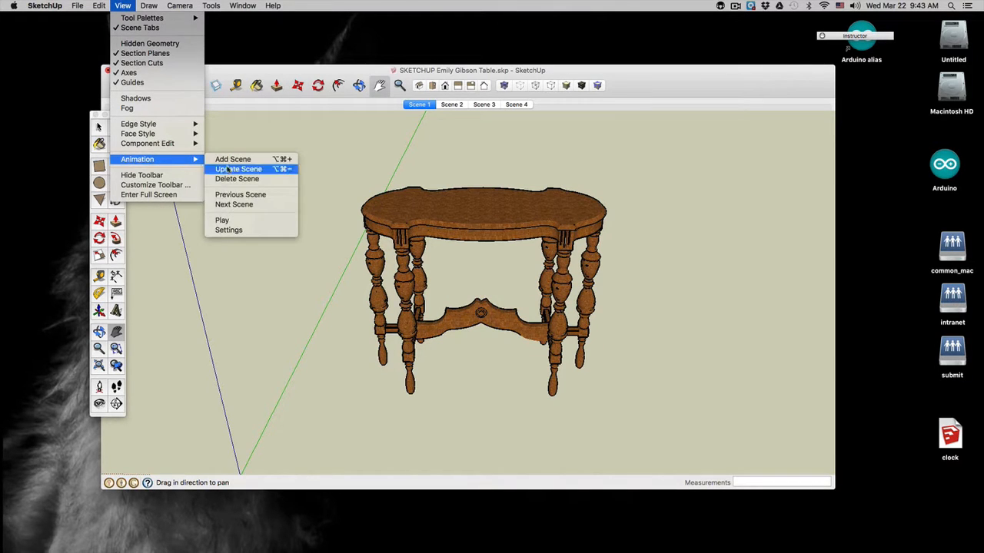
{"action": "left_click", "coordinate": [230, 221]}
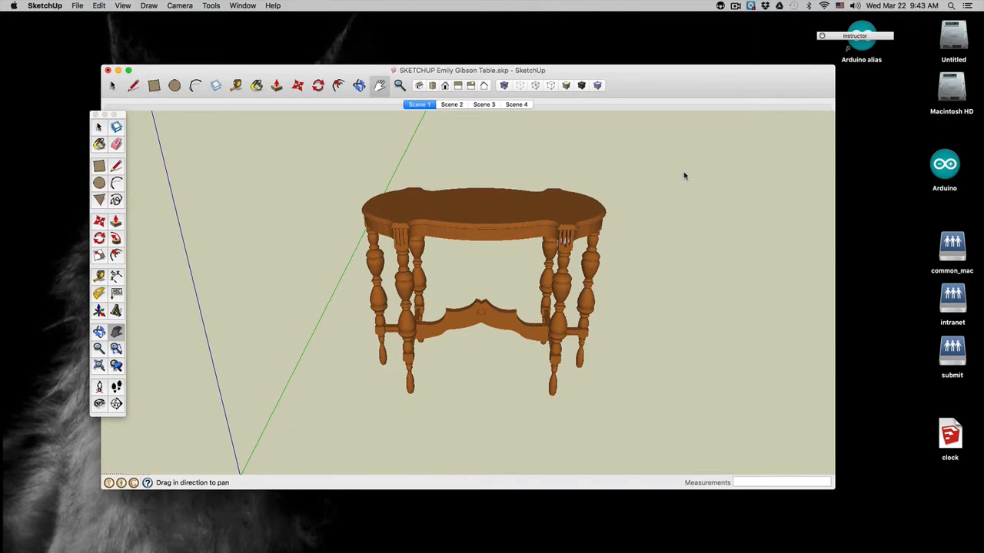